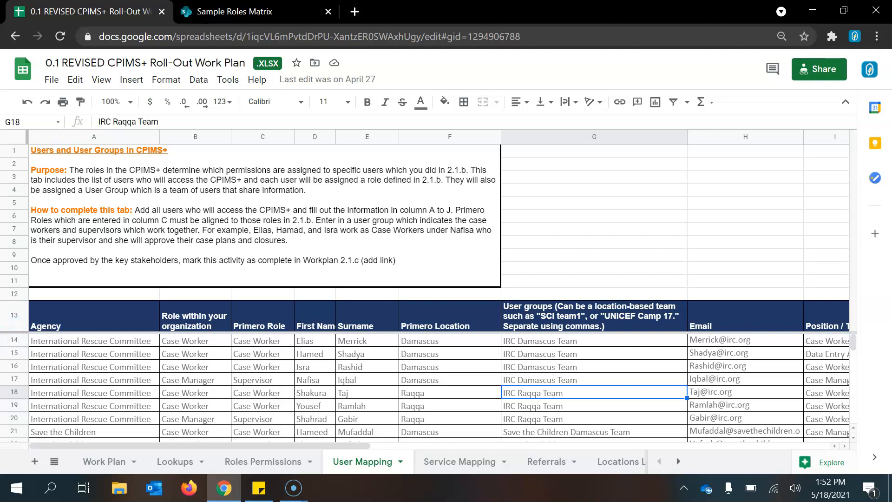
Select cell A14 on the User Mapping tab to review the first user's agency
{"action": "left_click", "coordinate": [94, 340]}
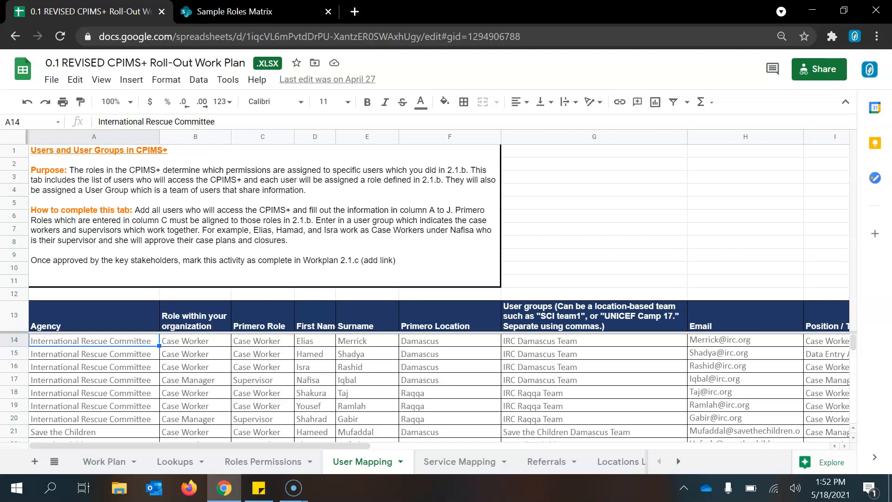
{"action": "left_click", "coordinate": [195, 340]}
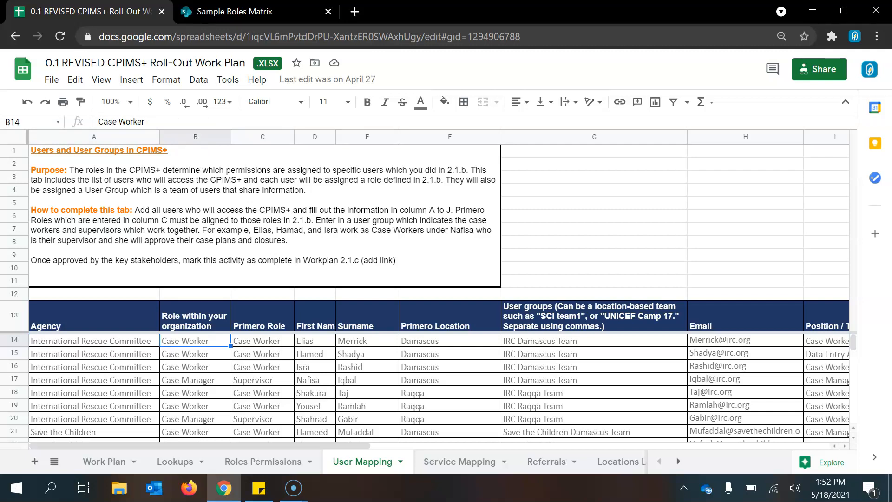
{"action": "left_click", "coordinate": [262, 340]}
{"action": "left_click", "coordinate": [315, 340]}
{"action": "left_click", "coordinate": [367, 340]}
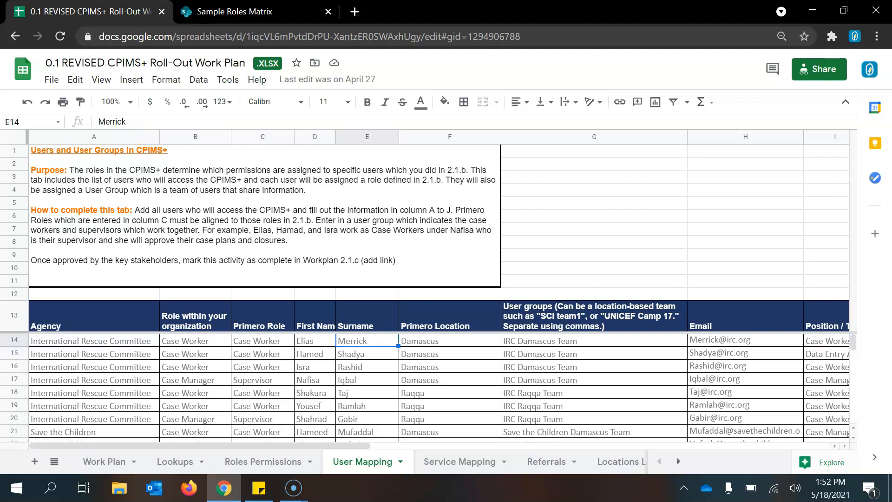
{"action": "left_click", "coordinate": [745, 339]}
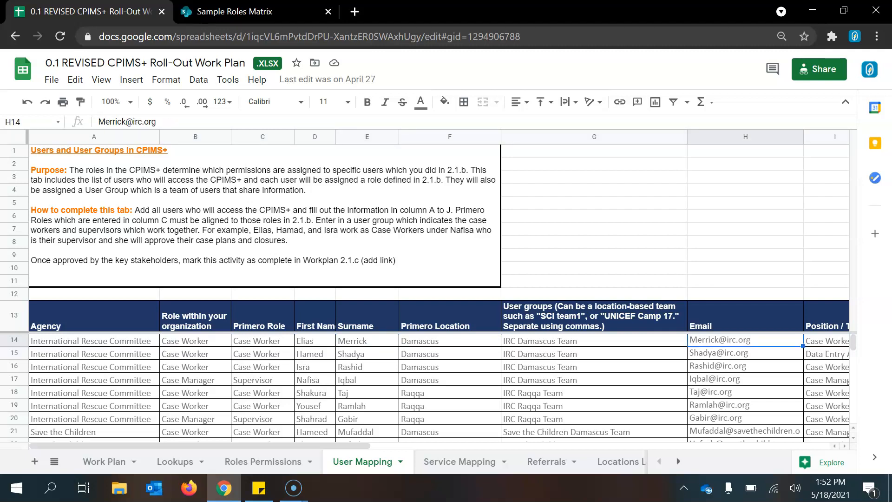
{"action": "left_click", "coordinate": [827, 341]}
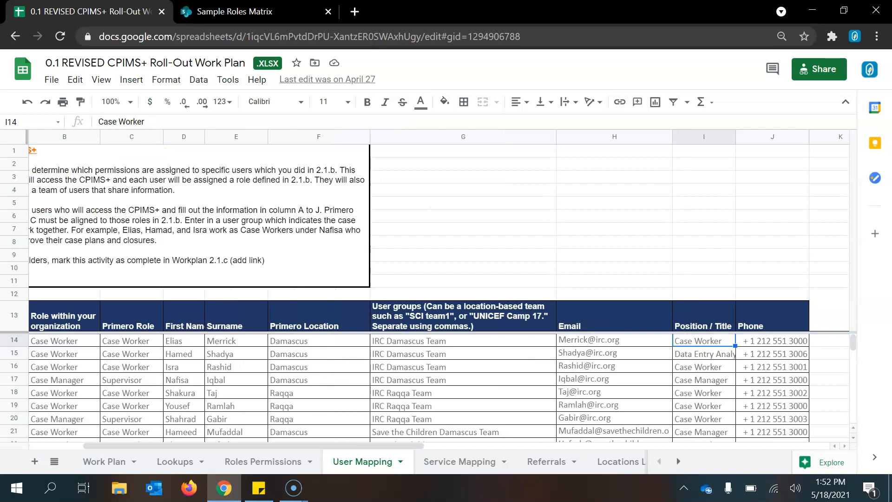
{"action": "left_click", "coordinate": [772, 340]}
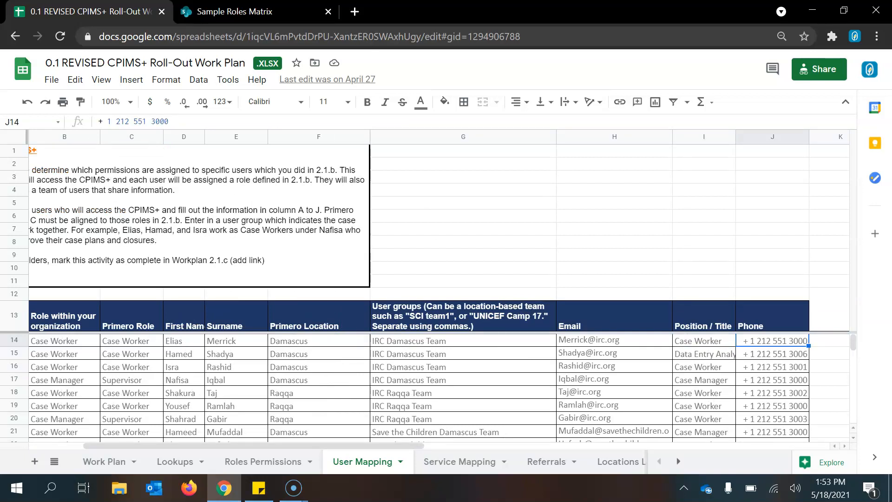
{"action": "left_click", "coordinate": [183, 353]}
{"action": "left_click", "coordinate": [184, 367]}
{"action": "left_click", "coordinate": [184, 380]}
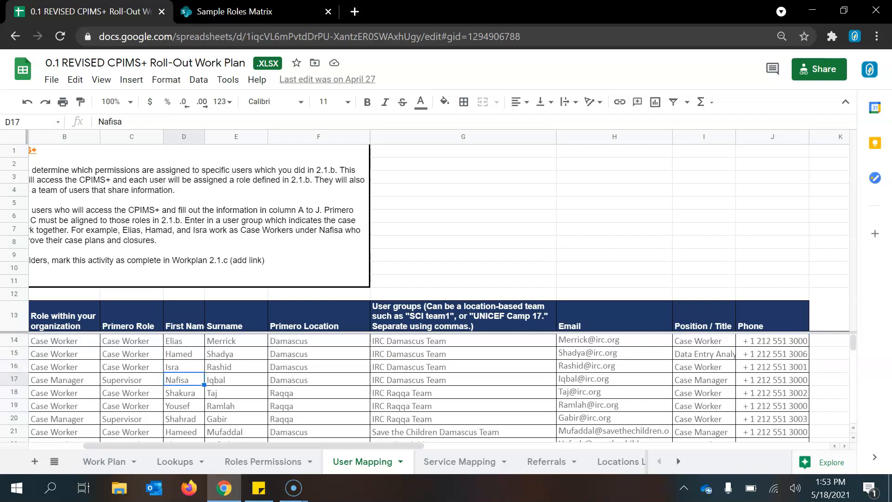
{"action": "left_click", "coordinate": [184, 341]}
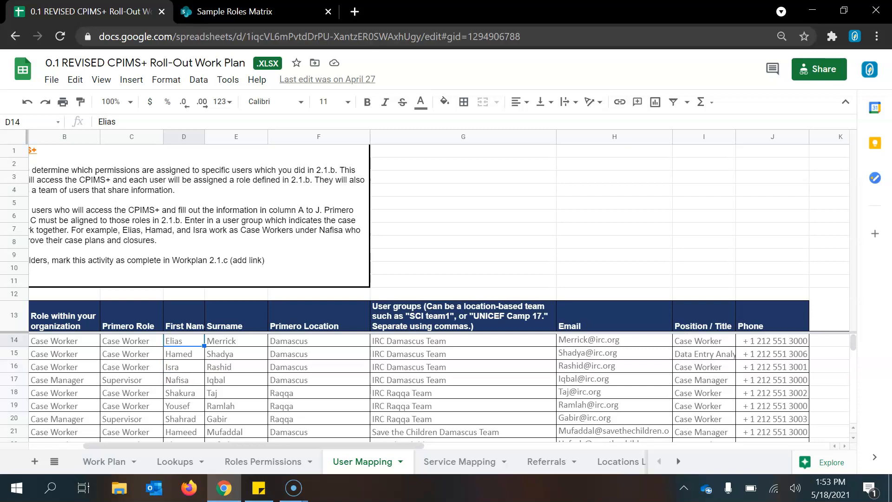
{"action": "left_click", "coordinate": [183, 379]}
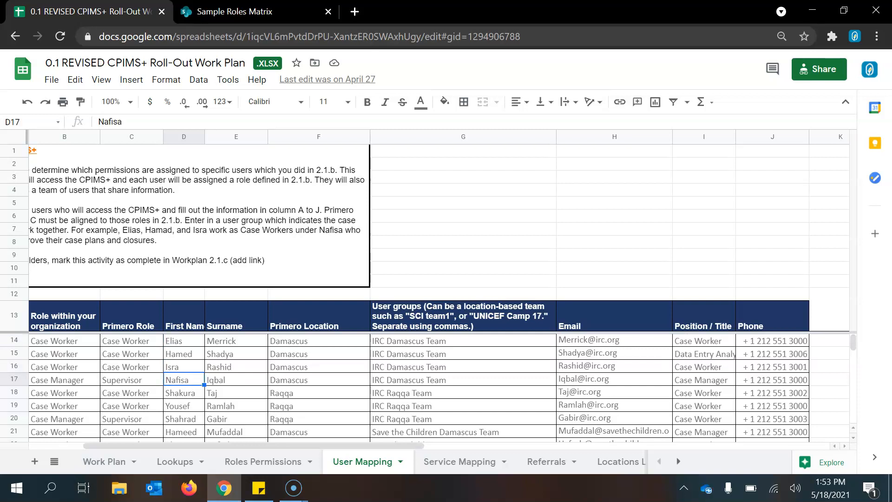
{"action": "left_click", "coordinate": [184, 341]}
{"action": "left_click", "coordinate": [183, 354]}
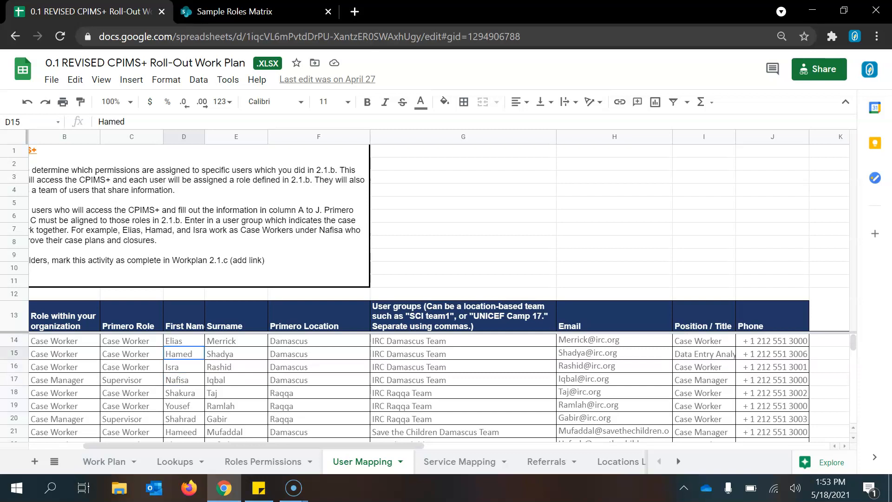
{"action": "left_click", "coordinate": [184, 367]}
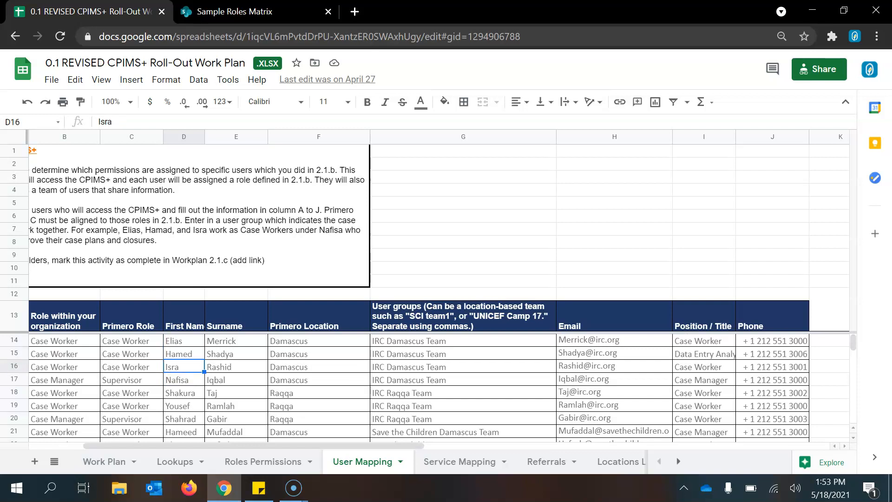
{"action": "left_click_drag", "start_coordinate": [463, 380], "coordinate": [463, 340]}
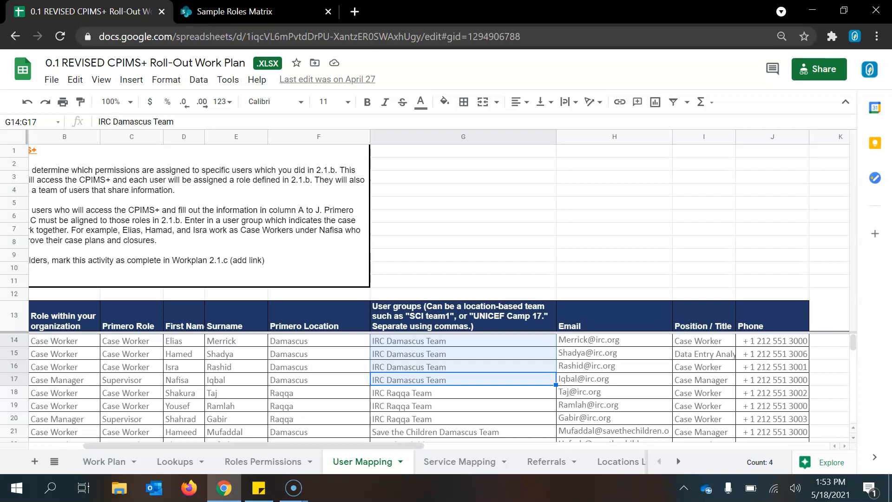
Select the three IRC Raqqa Team entries in column G to compare user groups
{"action": "left_click_drag", "start_coordinate": [409, 392], "coordinate": [409, 419]}
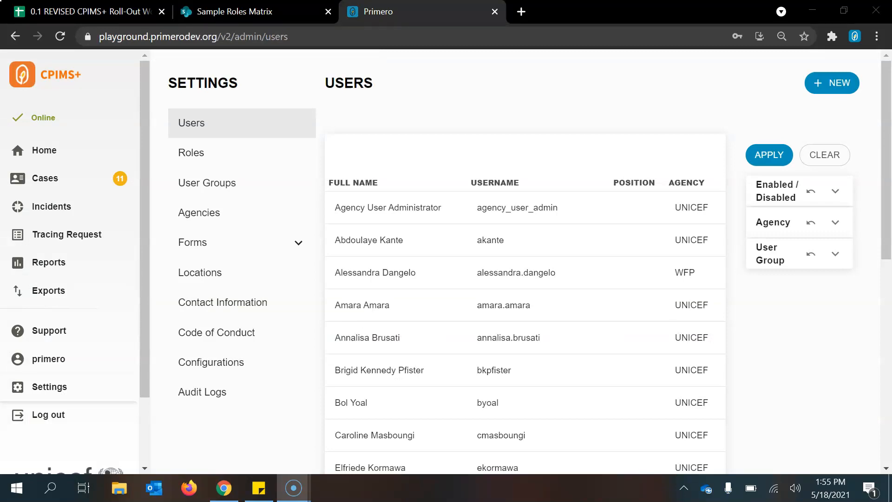
Open the User Groups list in Settings and start a new user group
{"action": "left_click", "coordinate": [207, 182]}
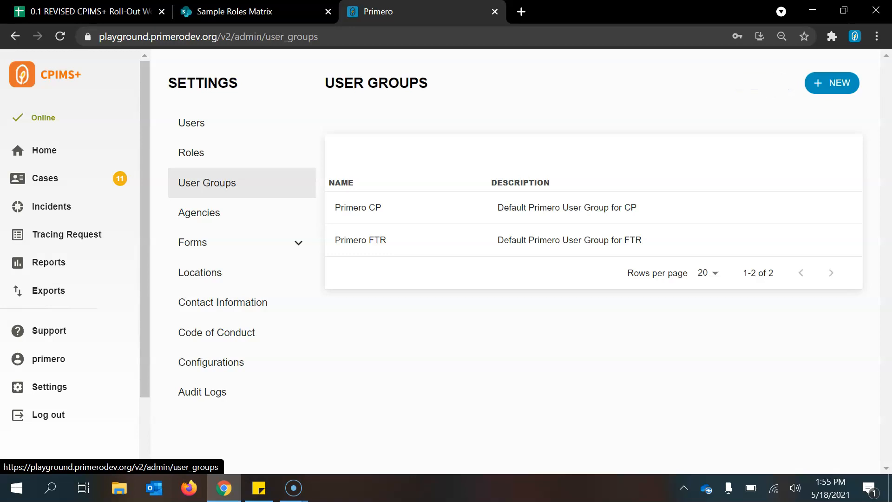
{"action": "left_click", "coordinate": [832, 83]}
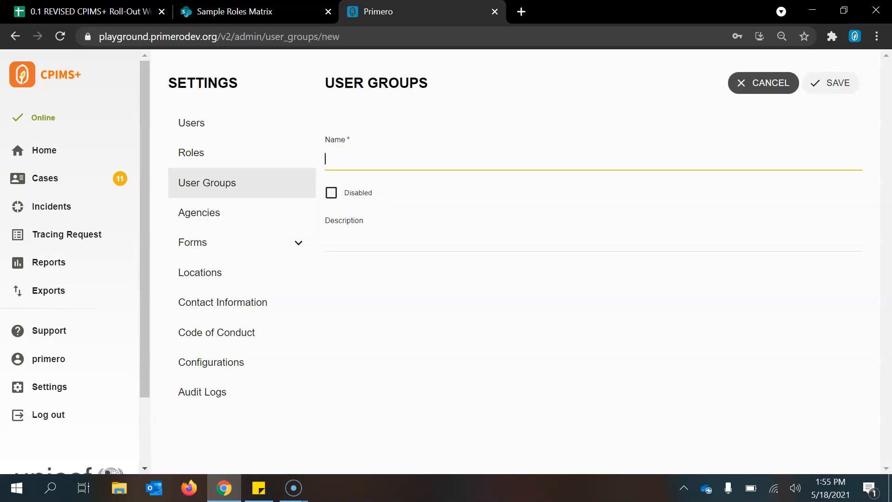
Save a new user group named 'IRC Damascus Team' and return to the Users list
{"action": "type", "text": "IRC Damascus Team"}
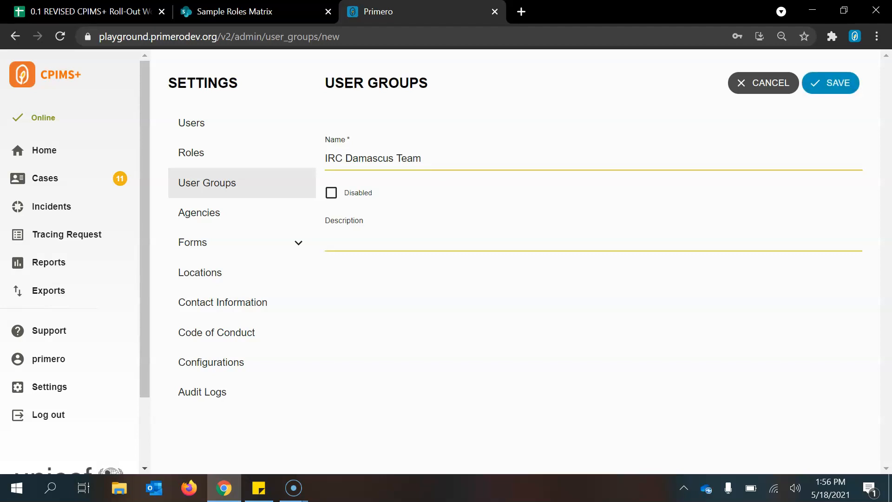
{"action": "key", "text": "Return"}
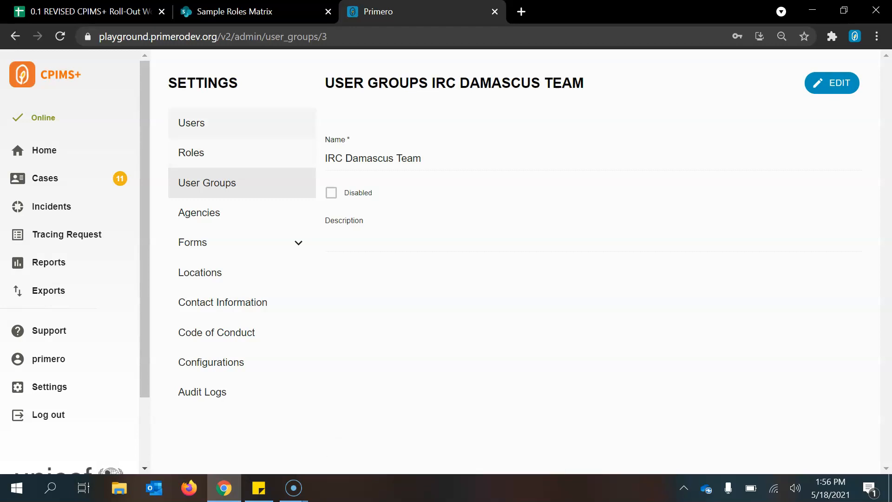
{"action": "left_click", "coordinate": [191, 122]}
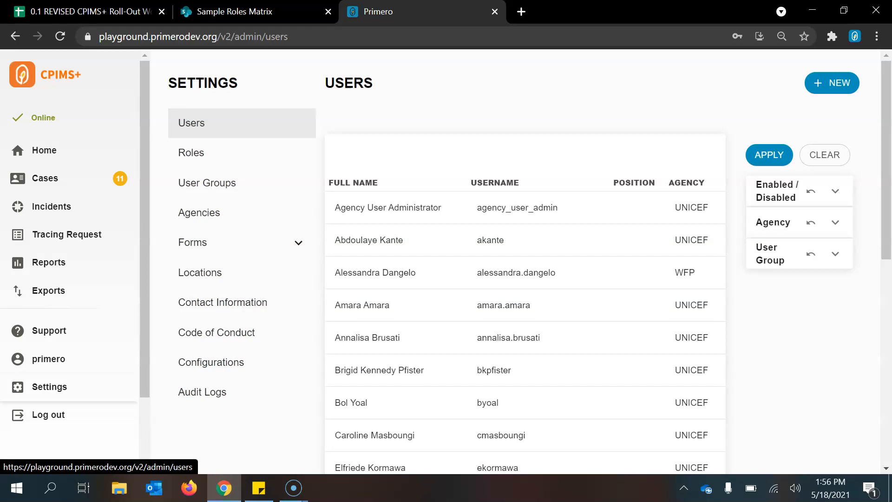
Create a new user, entering their full name and the matching username and user code
{"action": "left_click", "coordinate": [832, 83]}
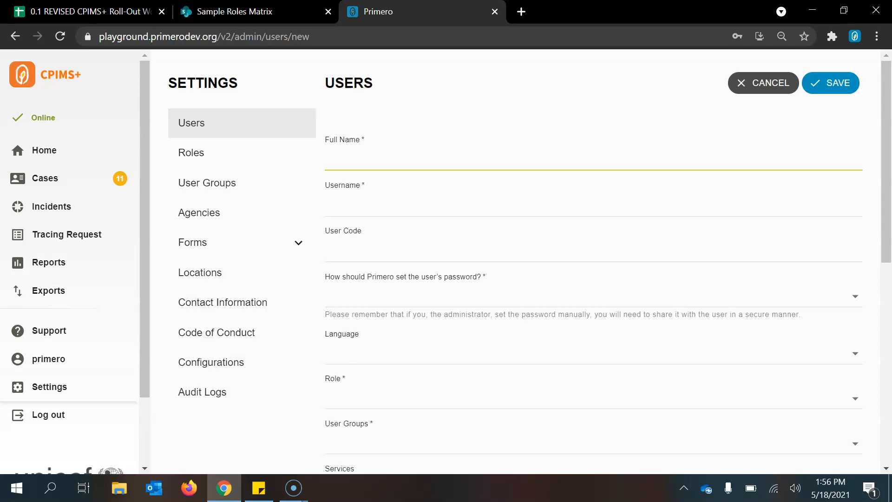
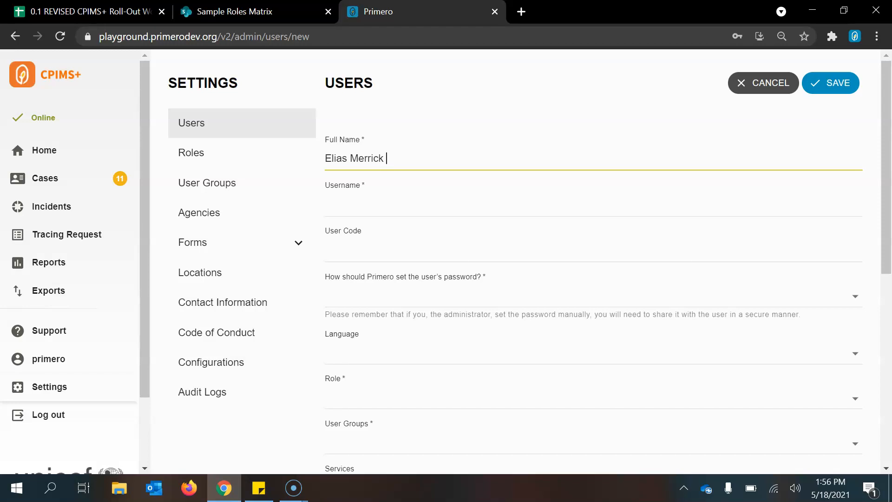
{"action": "left_click", "coordinate": [353, 204]}
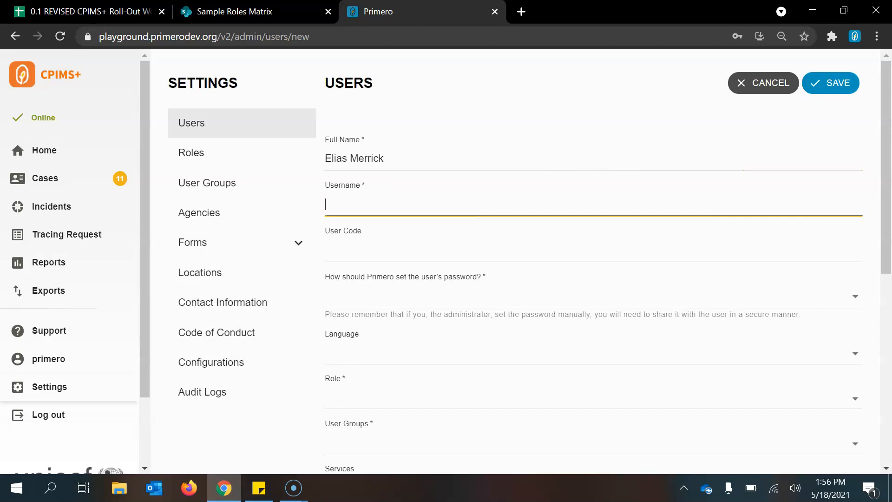
{"action": "left_click", "coordinate": [353, 250]}
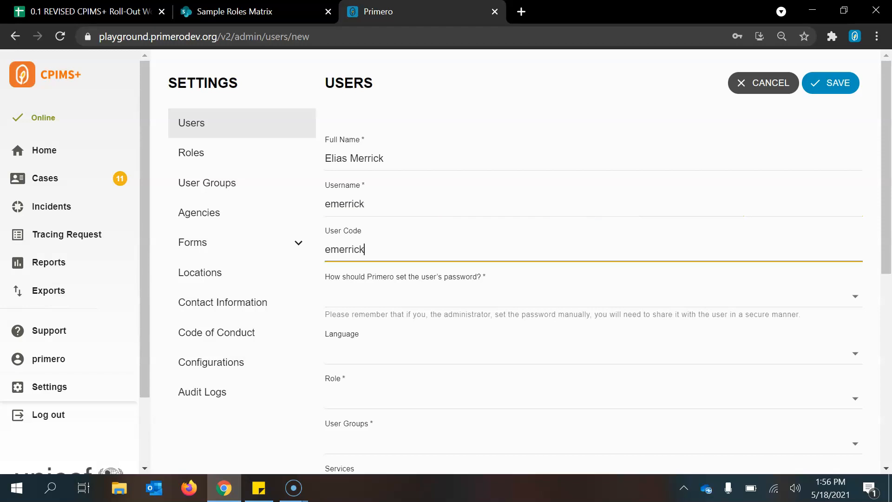
{"action": "scroll", "coordinate": [530, 265], "scroll_direction": "down", "scroll_amount": 1}
{"action": "key", "text": "Tab"}
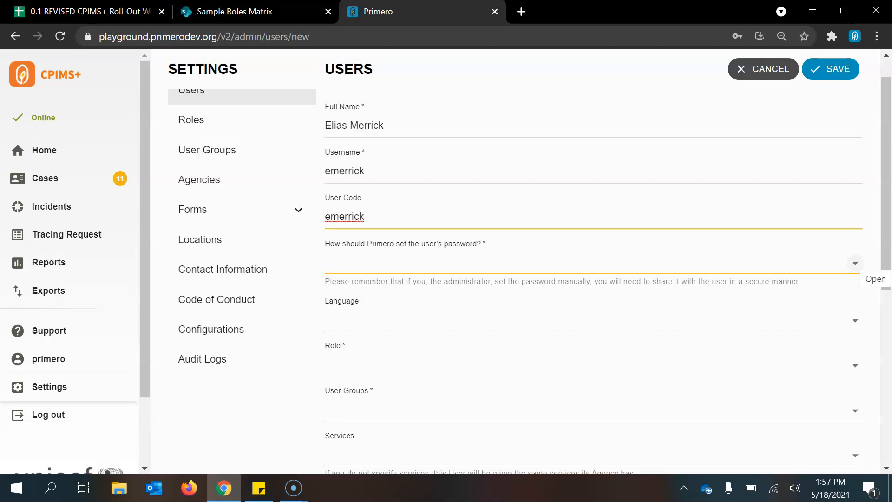
Set the password method to the welcome email and the language to Arabic (العربية)
{"action": "left_click", "coordinate": [855, 263]}
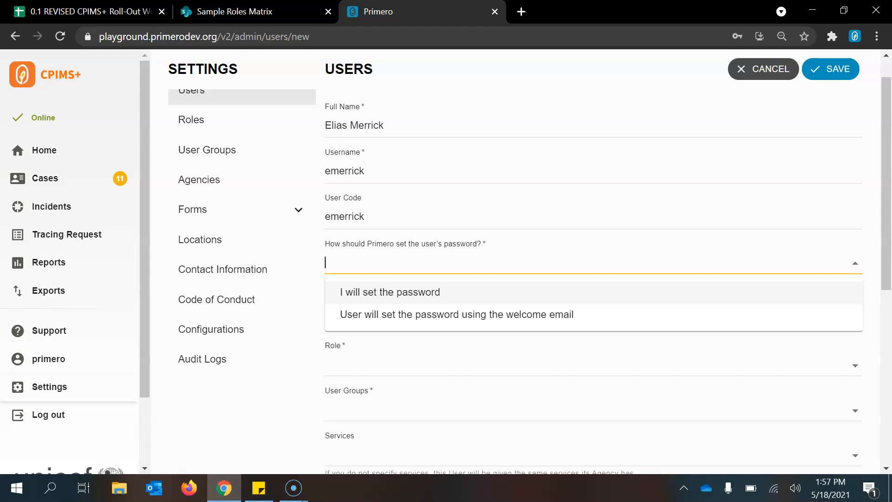
{"action": "key", "text": "Down"}
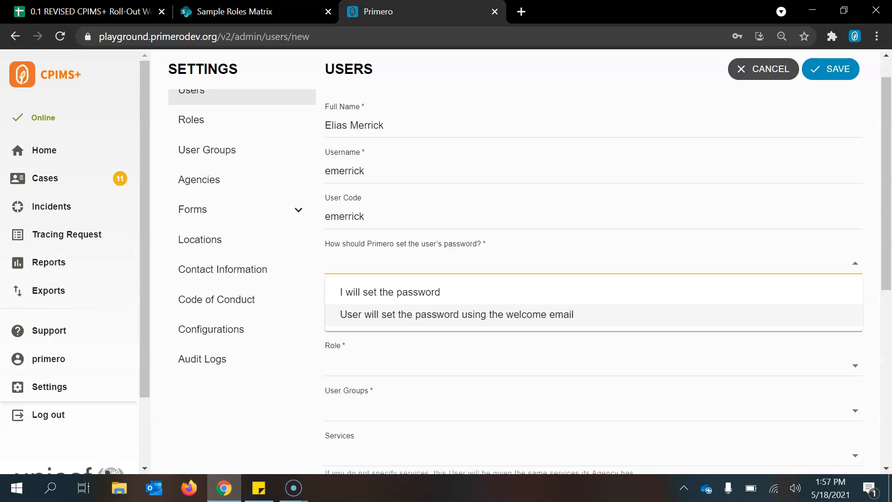
{"action": "key", "text": "Return"}
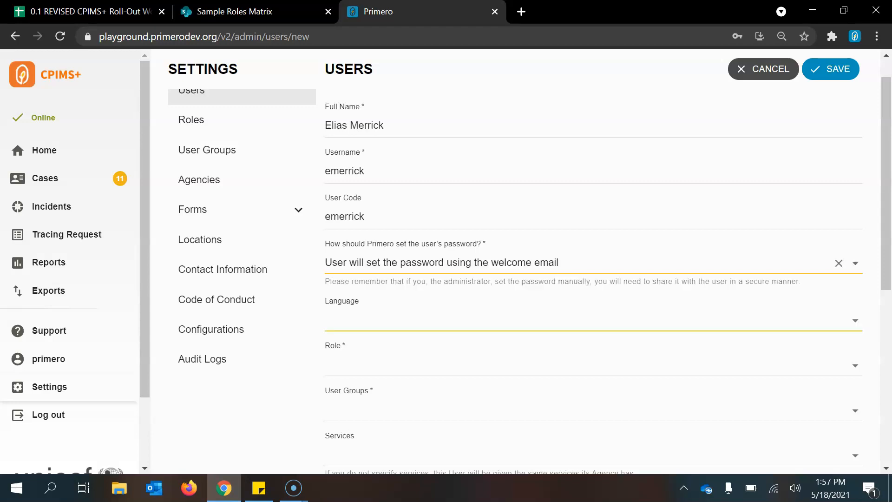
{"action": "left_click", "coordinate": [854, 320]}
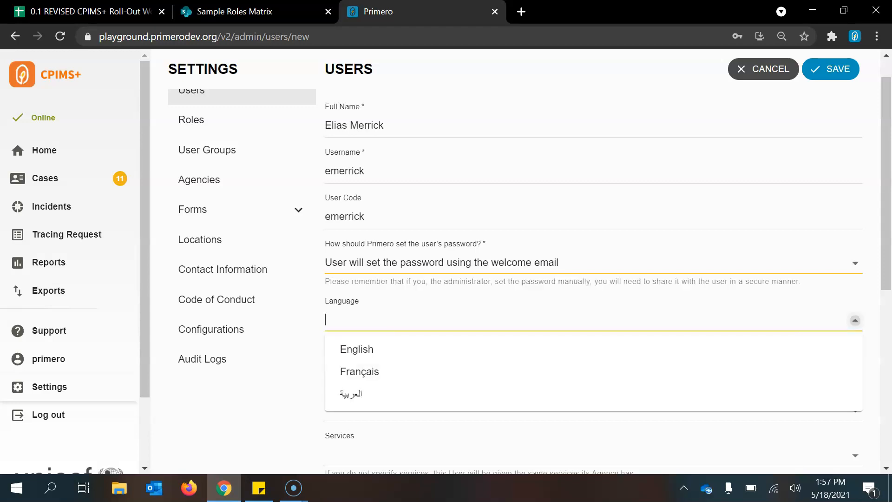
{"action": "key", "text": "Down"}
{"action": "key", "text": "Down"}
{"action": "key", "text": "Down"}
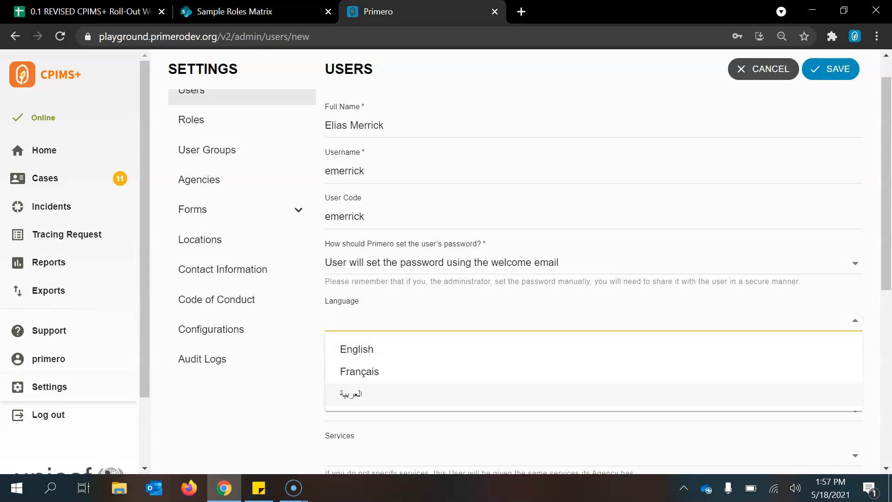
{"action": "key", "text": "Return"}
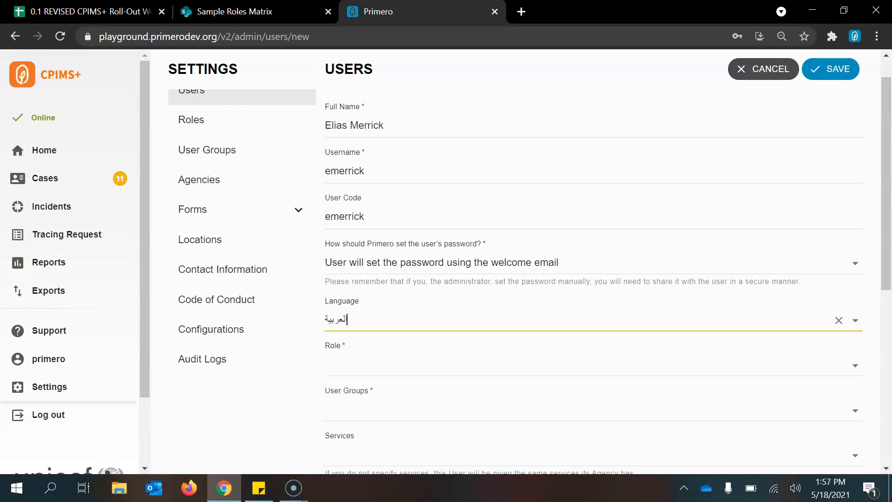
{"action": "scroll", "coordinate": [529, 274], "scroll_direction": "down", "scroll_amount": 1}
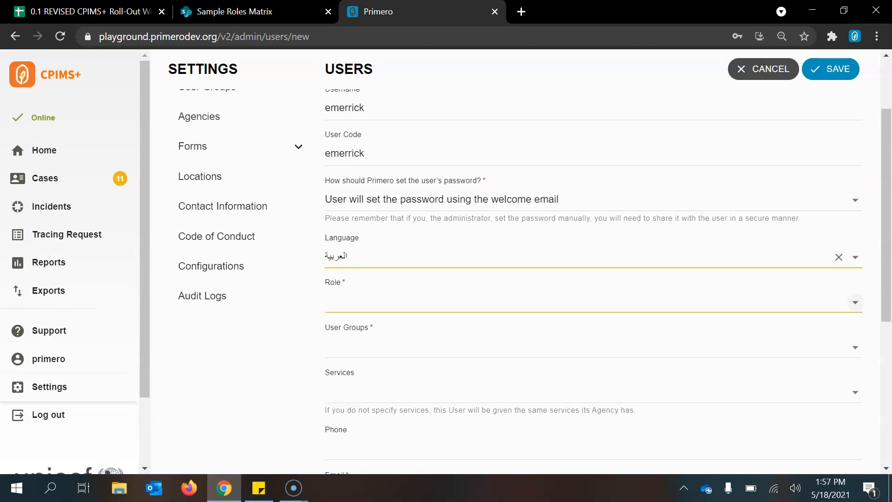
Assign the CP Case Worker role and the IRC Damascus Team group, leaving services empty
{"action": "left_click", "coordinate": [855, 303]}
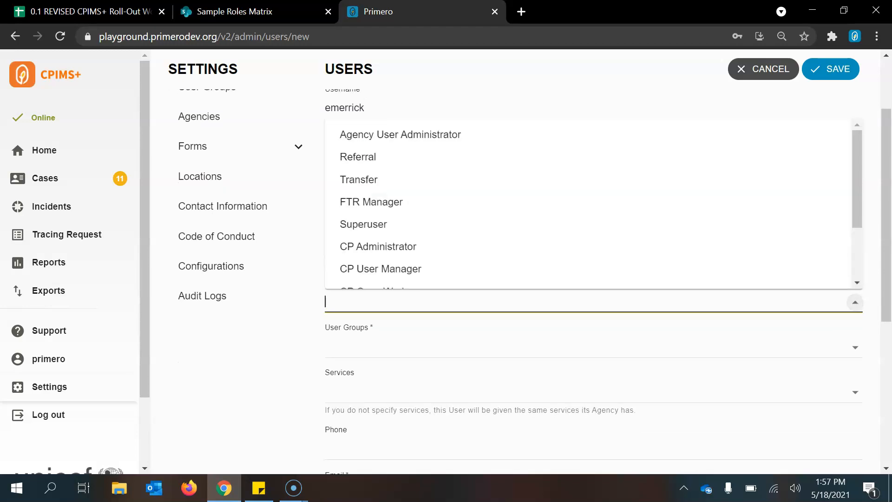
{"action": "scroll", "coordinate": [588, 204], "scroll_direction": "down", "scroll_amount": 2}
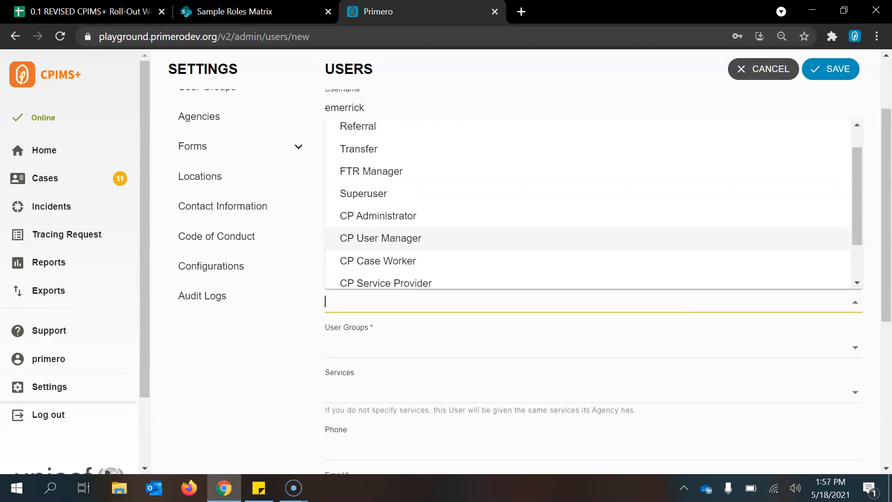
{"action": "left_click", "coordinate": [588, 242]}
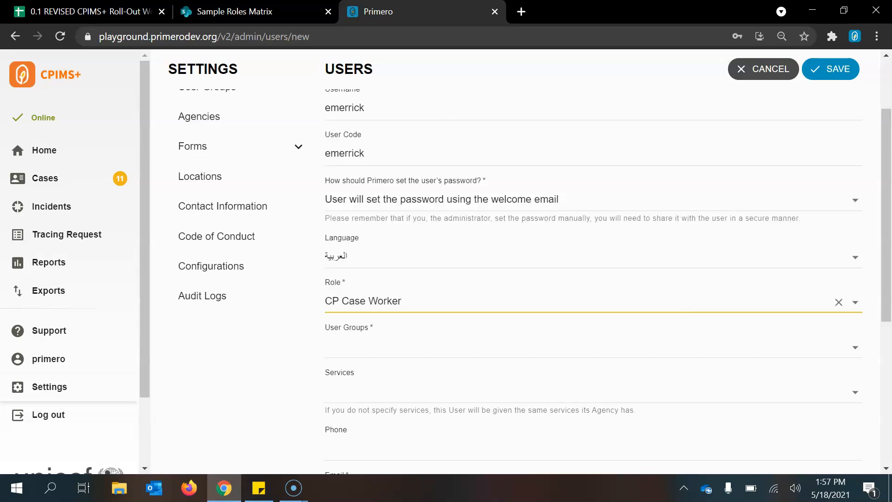
{"action": "left_click", "coordinate": [854, 346]}
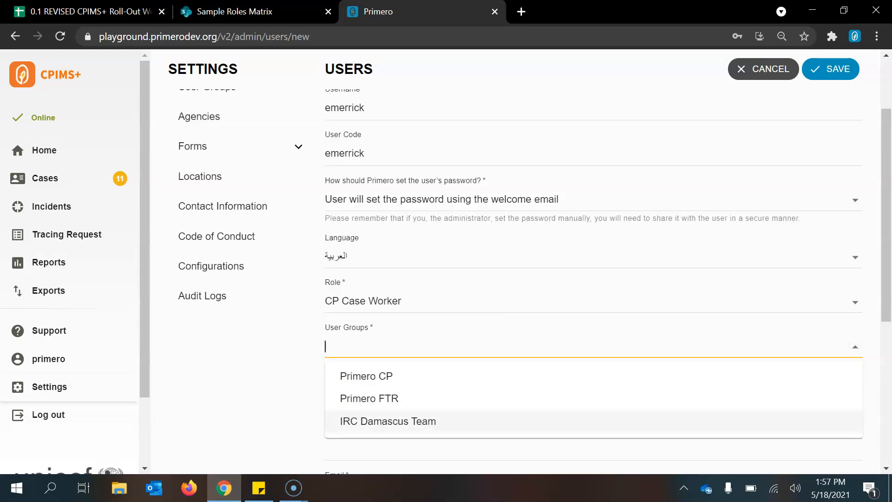
{"action": "left_click", "coordinate": [388, 421]}
{"action": "scroll", "coordinate": [535, 282], "scroll_direction": "down", "scroll_amount": 2}
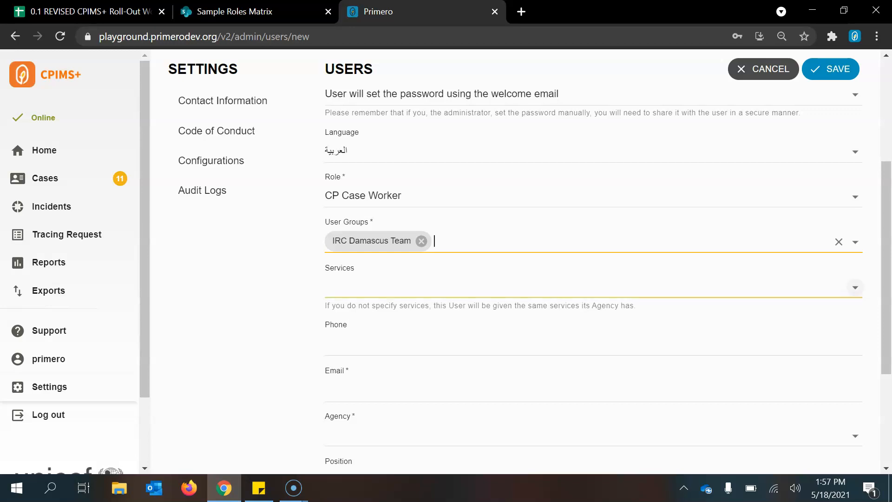
{"action": "left_click", "coordinate": [855, 287]}
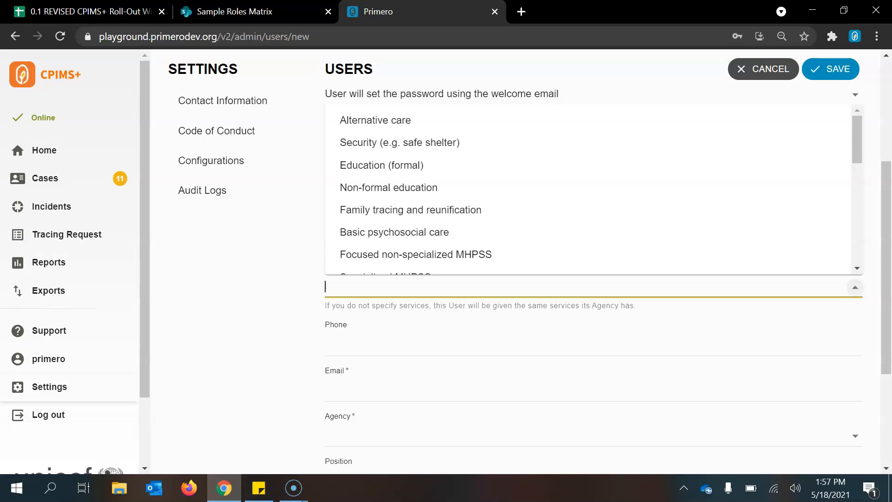
{"action": "left_click", "coordinate": [855, 287]}
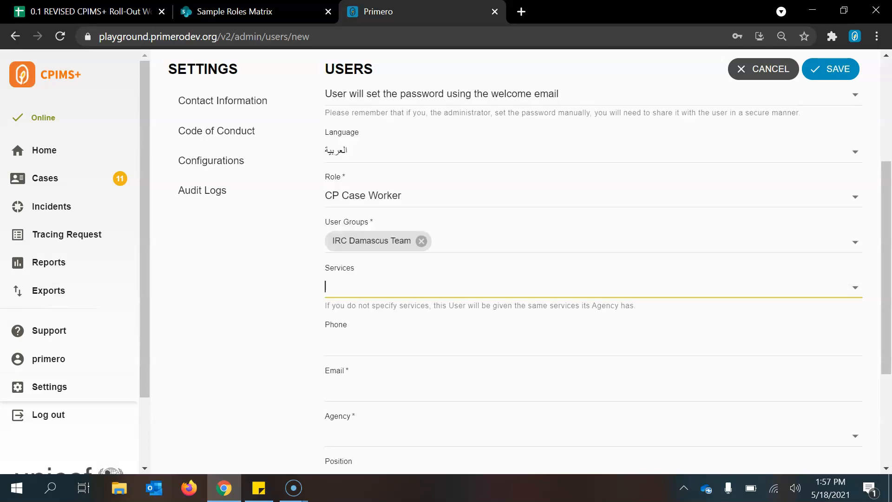
{"action": "scroll", "coordinate": [520, 278], "scroll_direction": "down", "scroll_amount": 1}
{"action": "scroll", "coordinate": [521, 279], "scroll_direction": "down", "scroll_amount": 1}
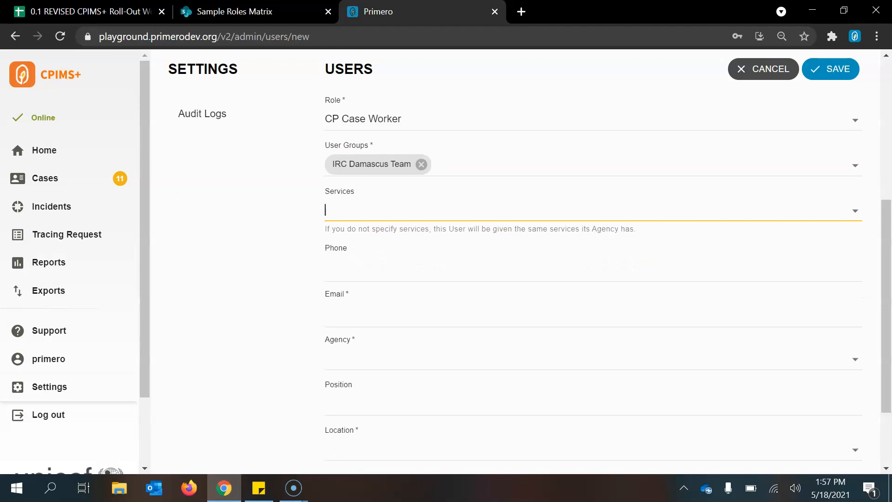
Enter the user's phone number and e-mail address, and set the agency to UNICEF
{"action": "left_click", "coordinate": [465, 267]}
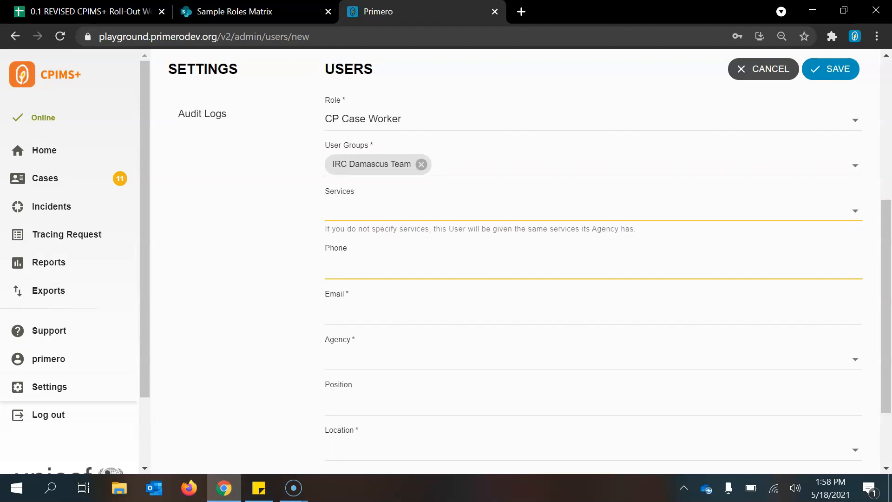
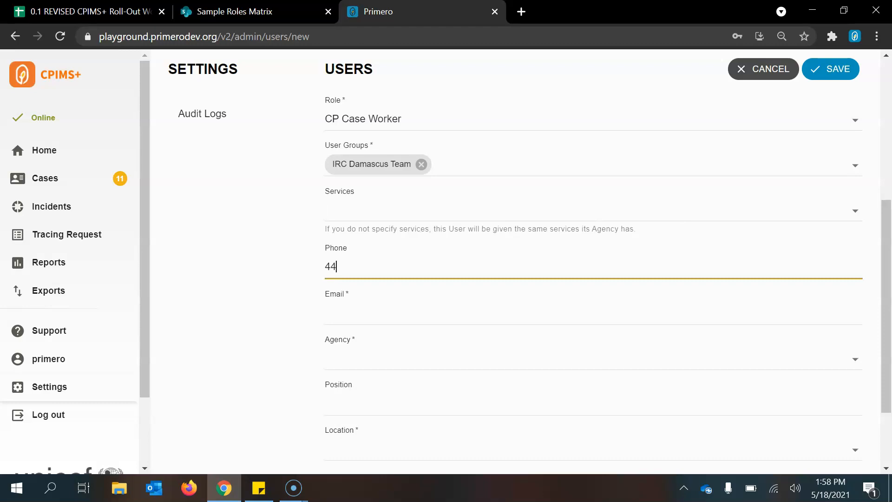
{"action": "key", "text": "Tab"}
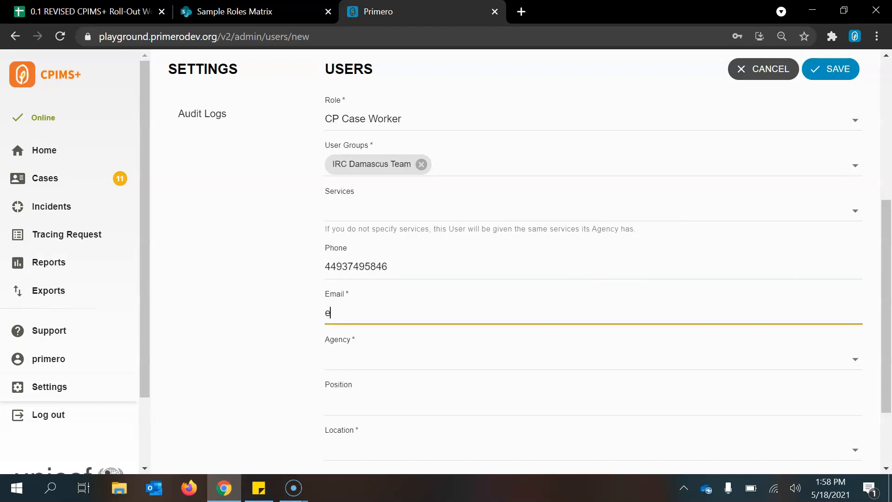
{"action": "left_click", "coordinate": [854, 358]}
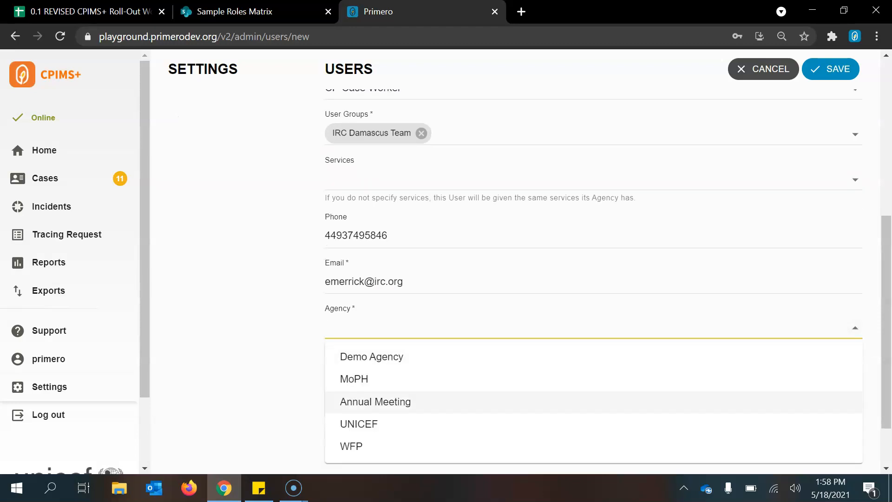
{"action": "left_click", "coordinate": [358, 424]}
{"action": "scroll", "coordinate": [593, 260], "scroll_direction": "down", "scroll_amount": 1}
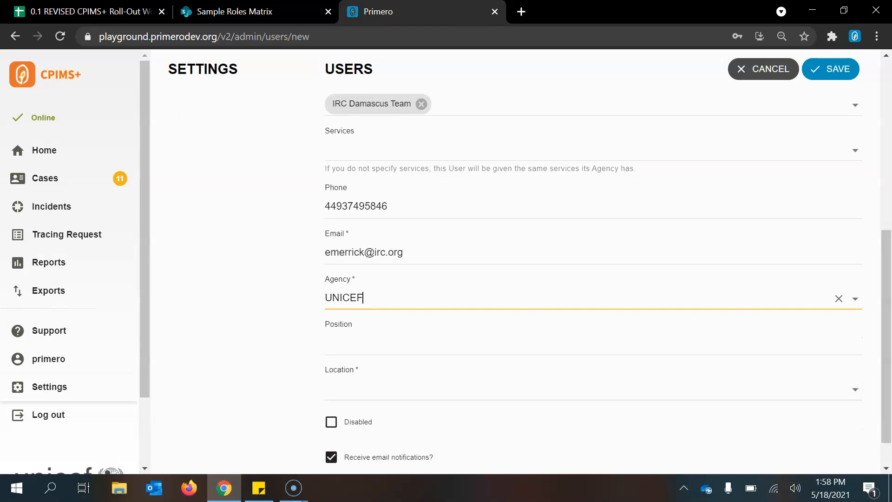
Set the position to 'Case Work' and the location to Country 1
{"action": "left_click", "coordinate": [353, 314]}
{"action": "type", "text": "Case Work"}
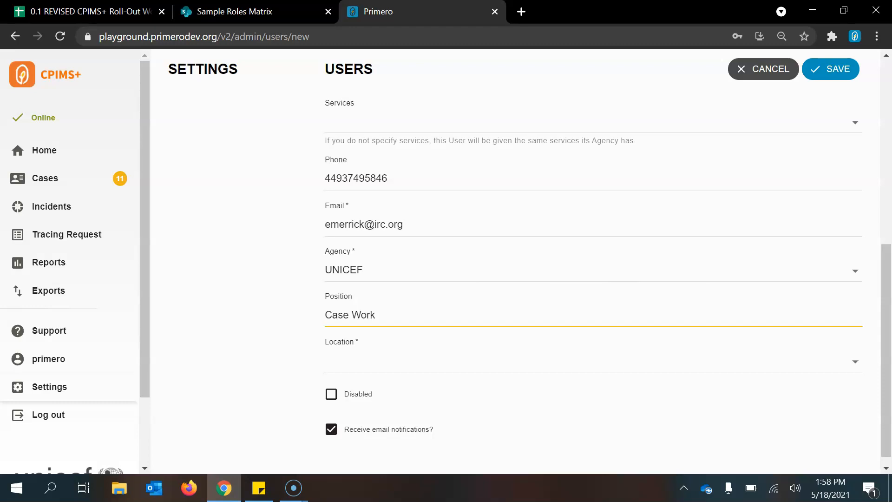
{"action": "key", "text": "Tab"}
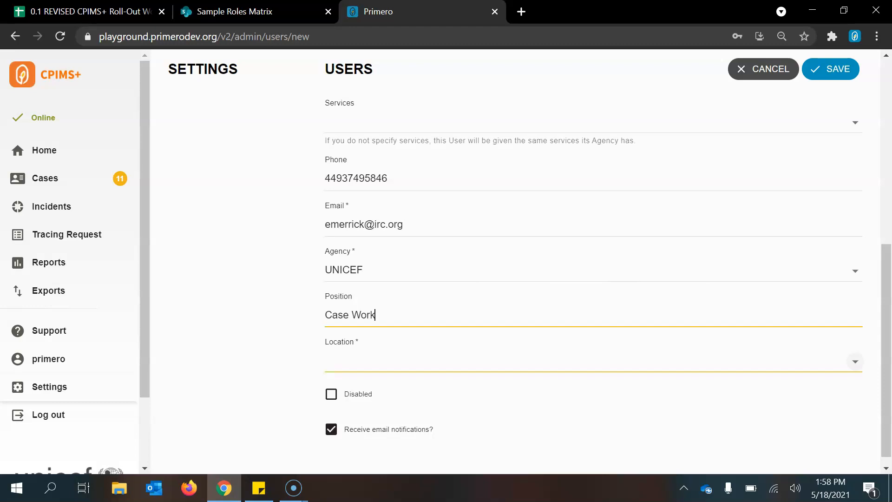
{"action": "left_click", "coordinate": [854, 361]}
{"action": "key", "text": "Up"}
{"action": "key", "text": "Return"}
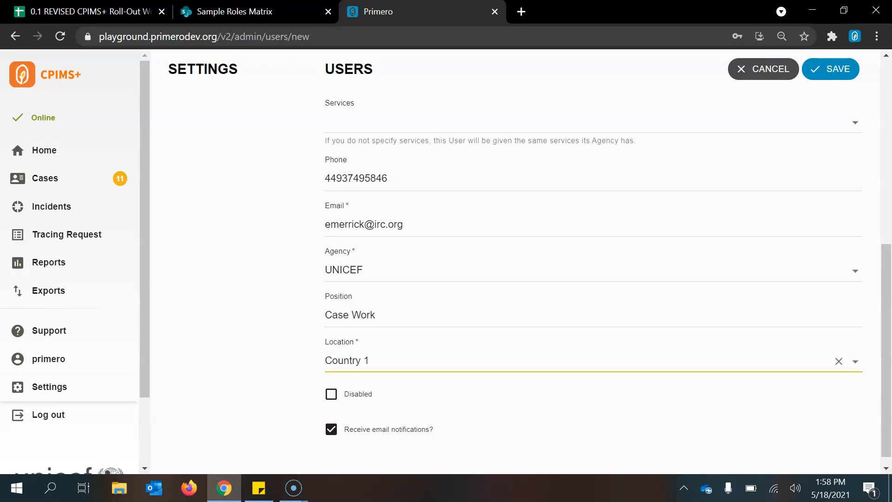